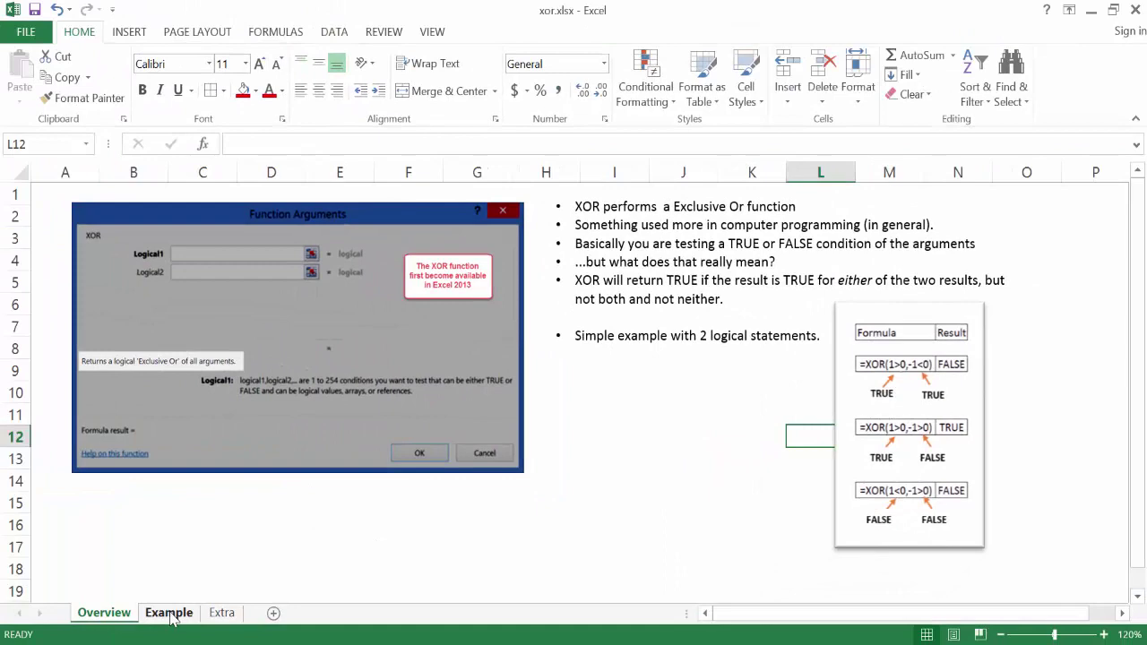
- Switch to the Example sheet showing the GAME 1 Round1 and Round2 W/L results for eight students
left_click(169, 613)
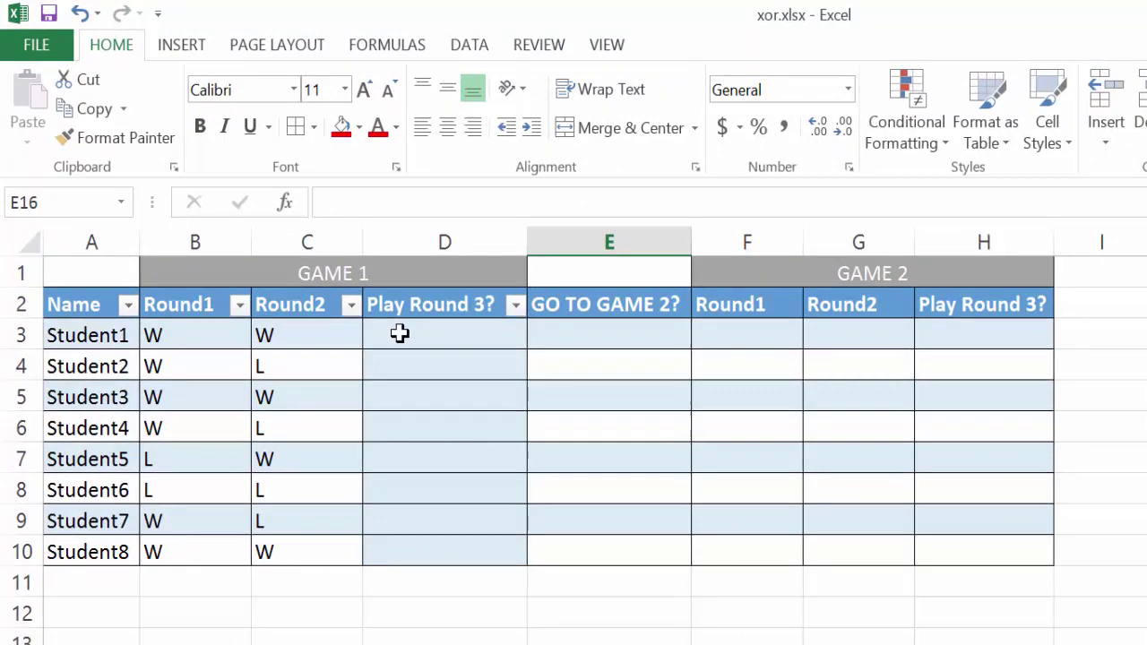
left_click(399, 334)
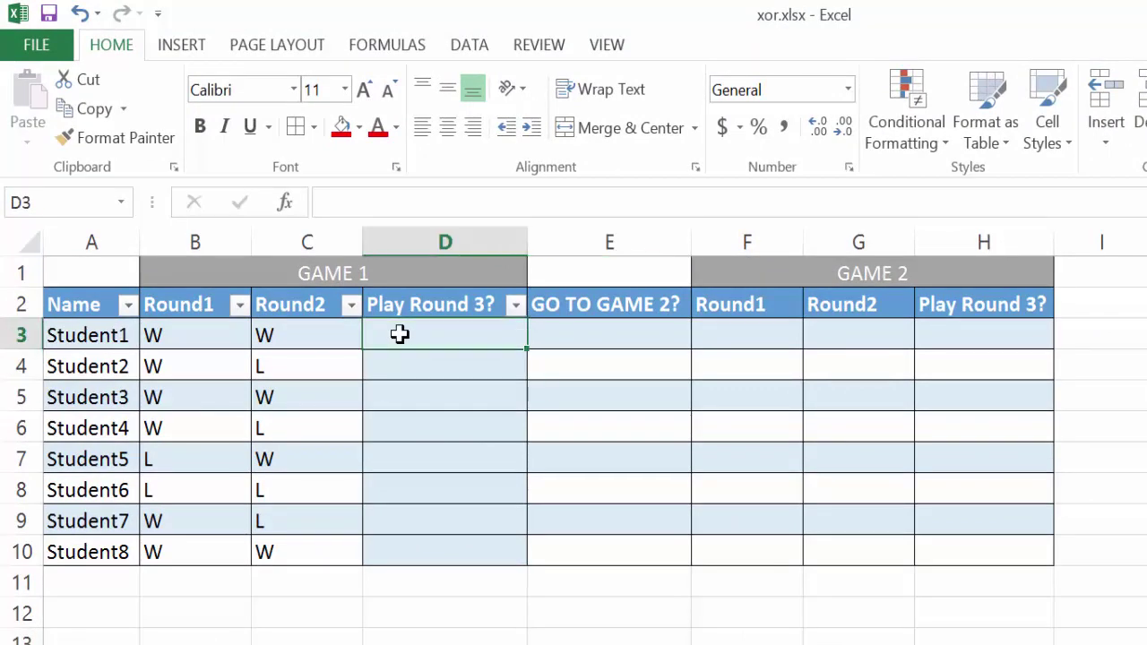
- Enter =XOR(B3="w",C3="w") in D3 for Student1, which returns FALSE
type("=")
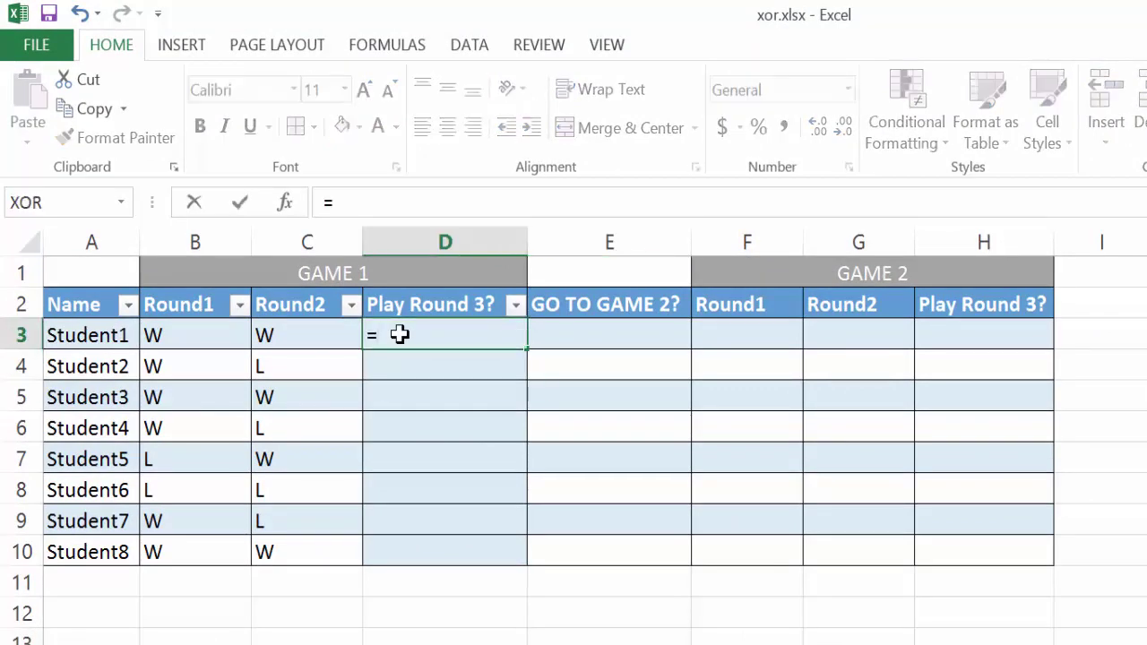
type("xor(")
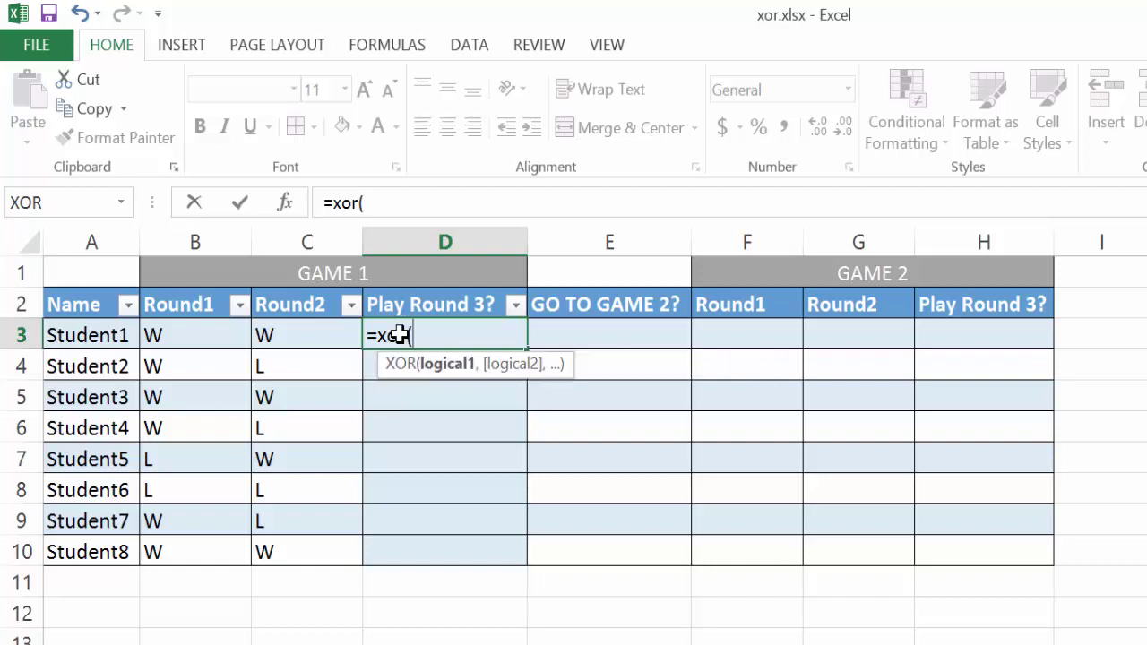
left_click(196, 329)
type("=\"w")
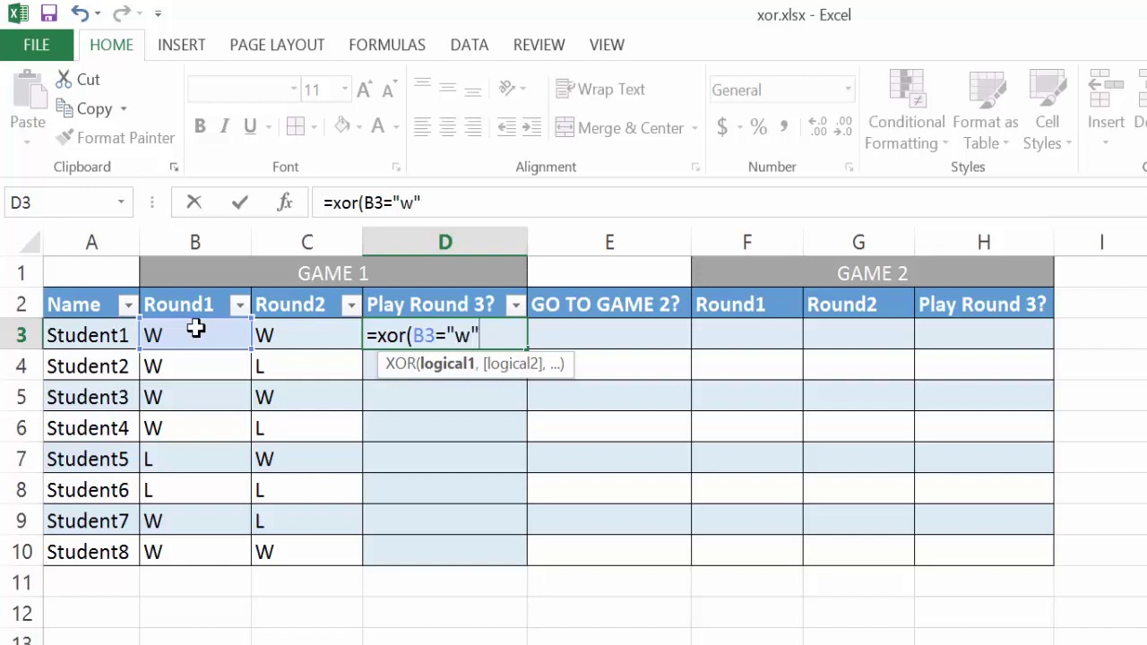
type("\",")
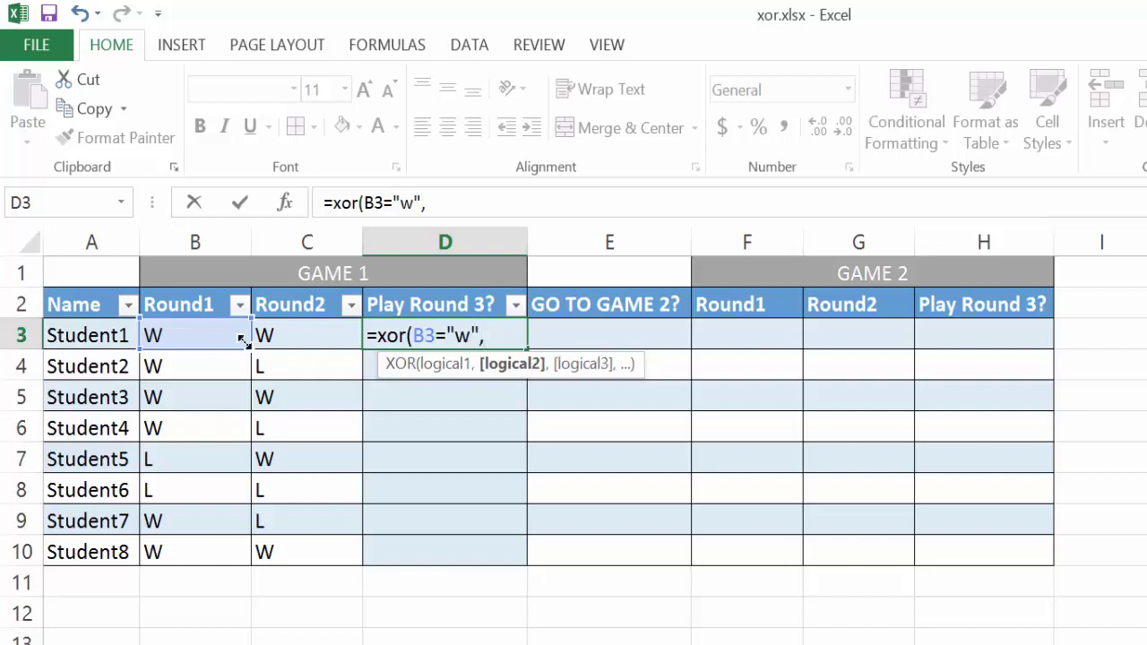
left_click(316, 335)
type("=\"w")
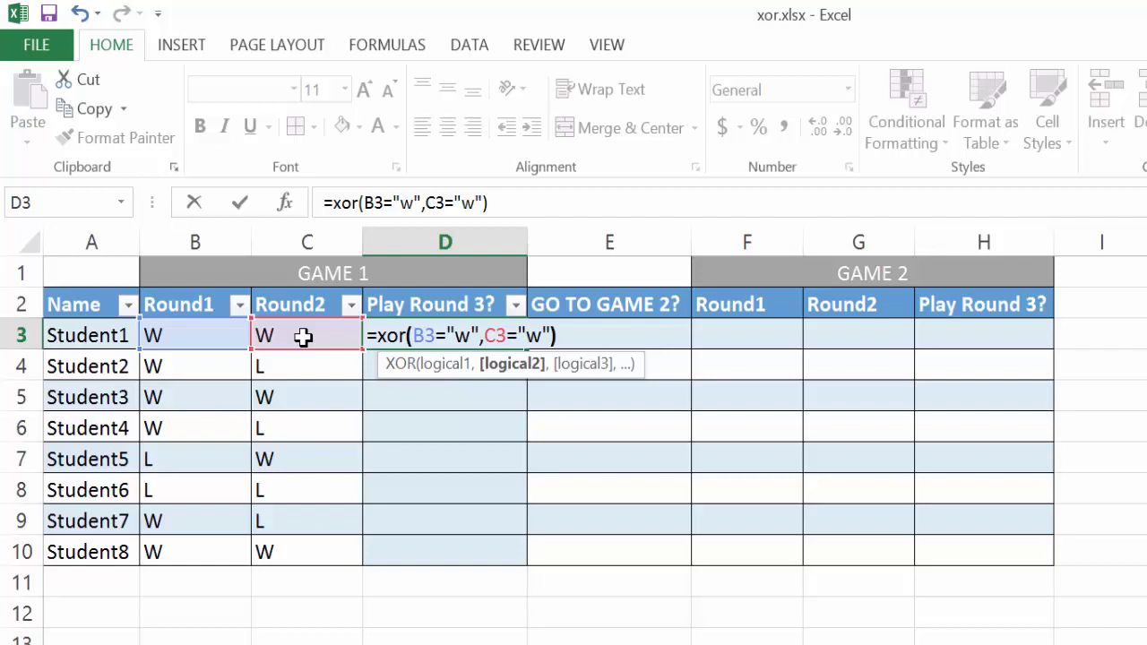
key("End")
key("ctrl+Return")
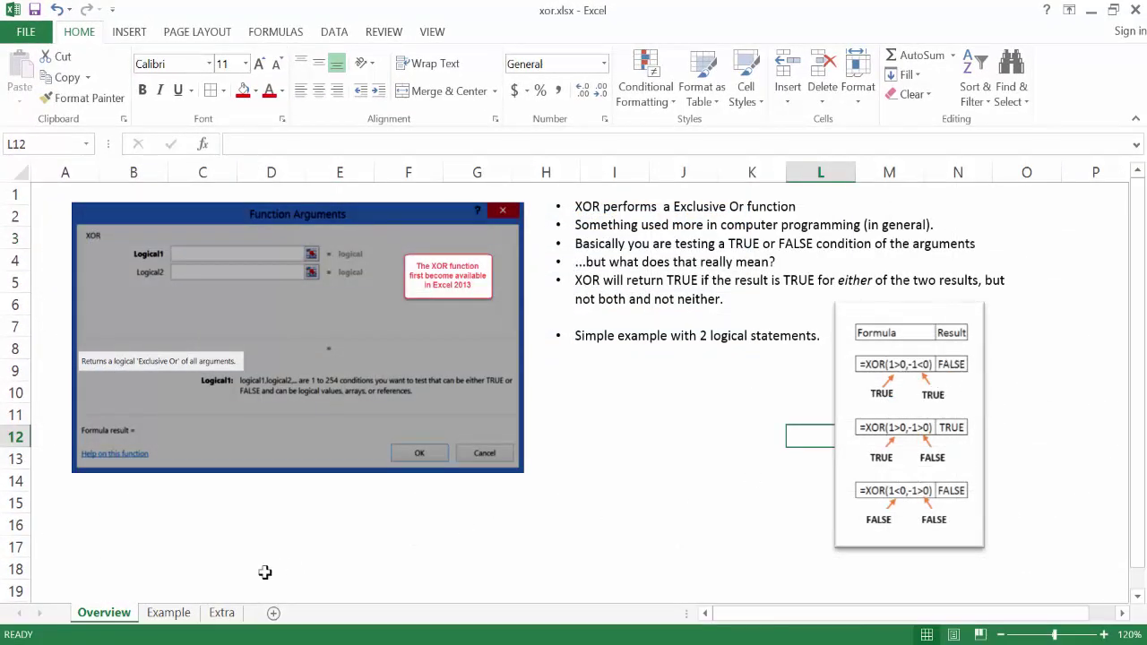
left_click(168, 613)
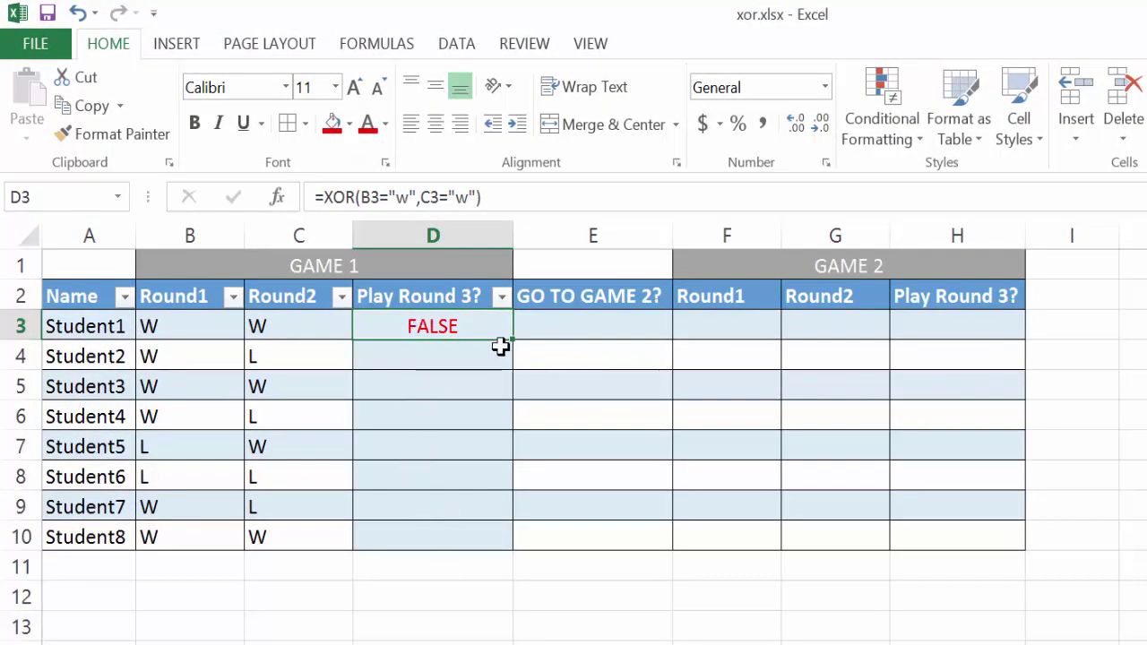
- Fill the XOR formula from D3 down to D10 and check Student2's results and formula
left_click_drag(516, 341, 507, 574)
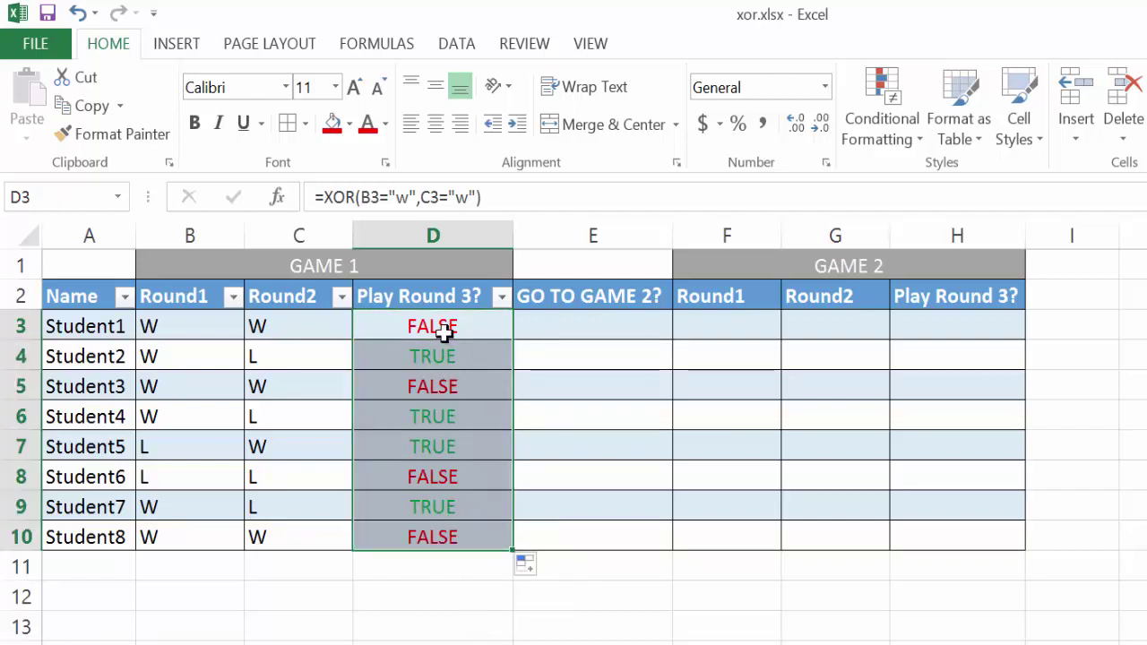
left_click(175, 355)
left_click(277, 354)
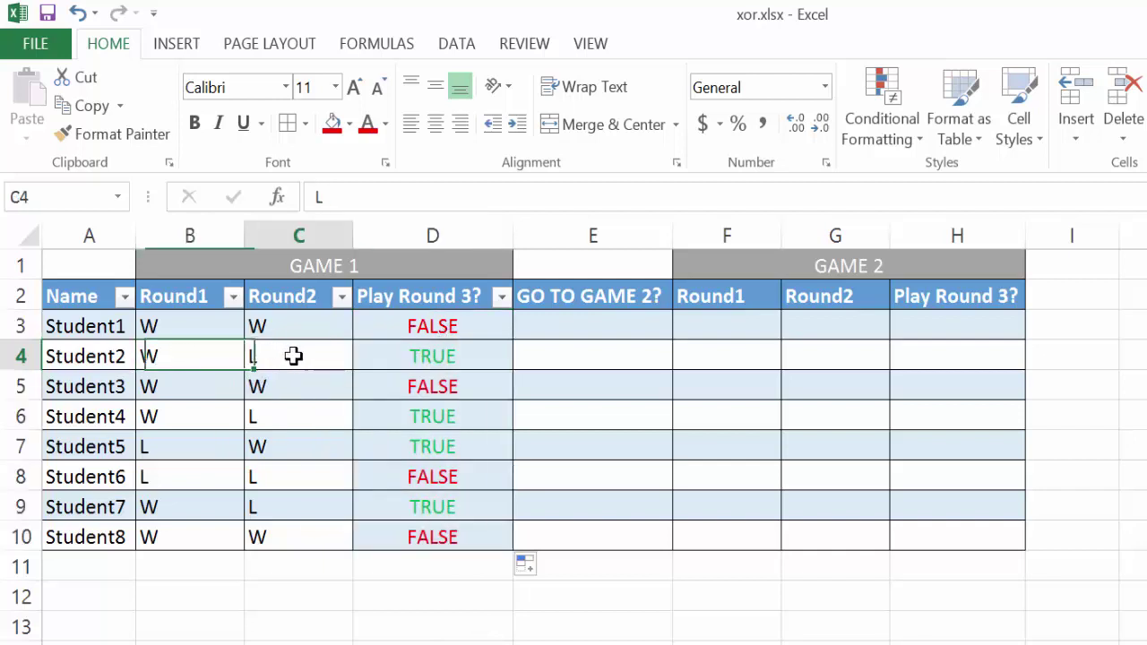
left_click(426, 353)
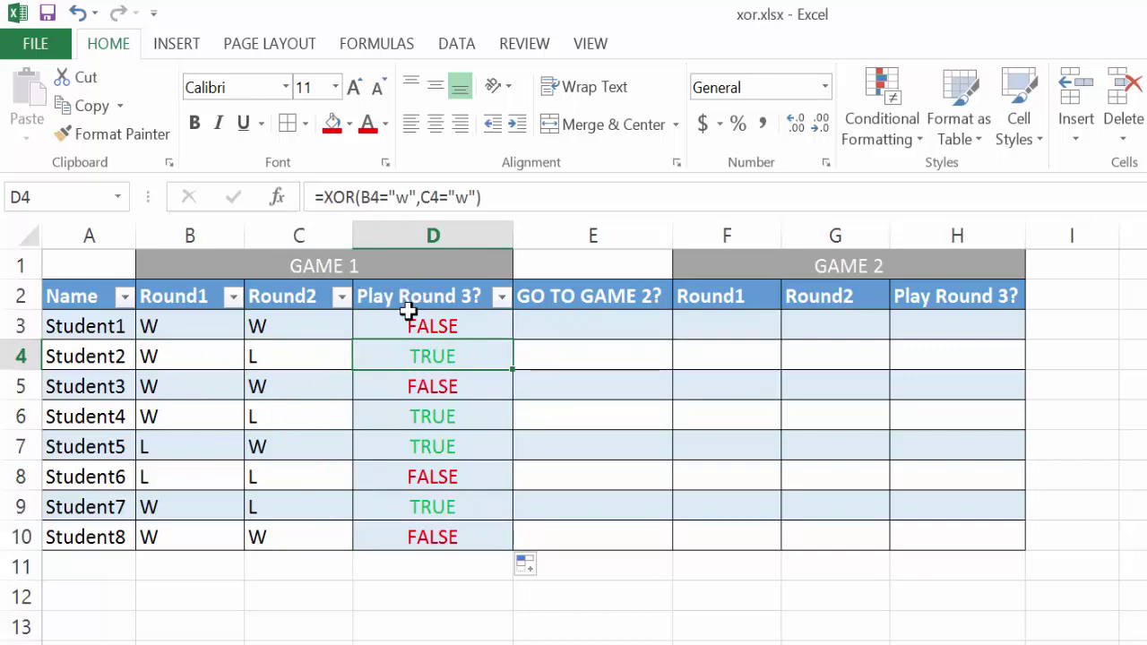
key("Down")
key("Down")
key("Down")
left_click(503, 298)
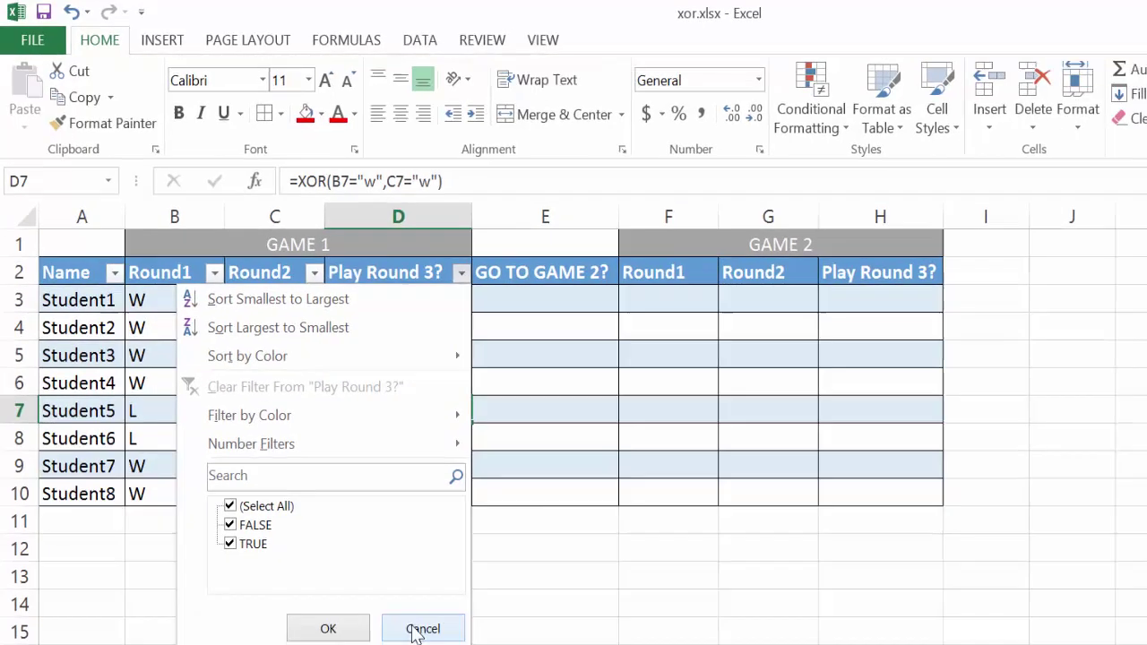
- Turn filtering off and back on so it covers every row 2 header through GAME 2
left_click(419, 624)
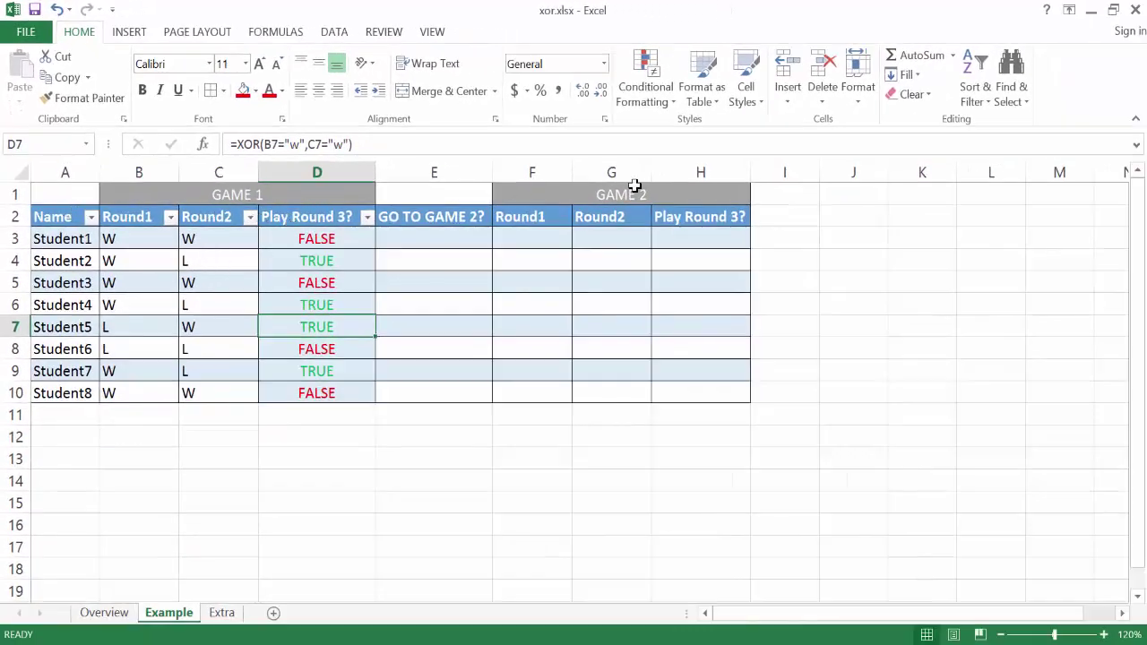
left_click(978, 92)
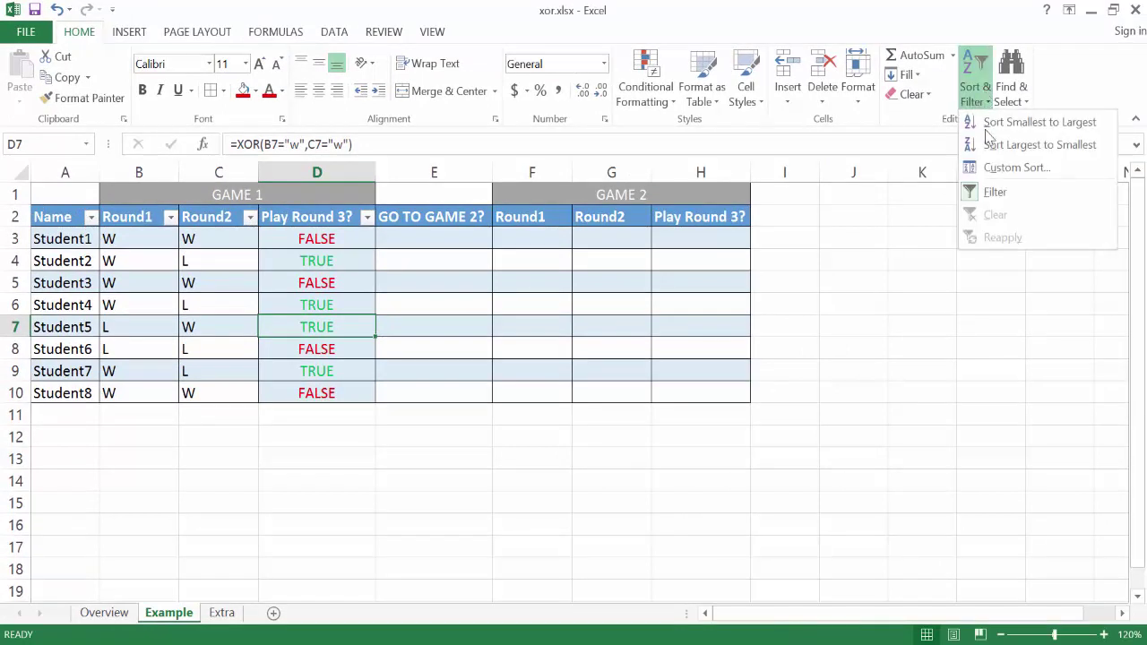
left_click(999, 192)
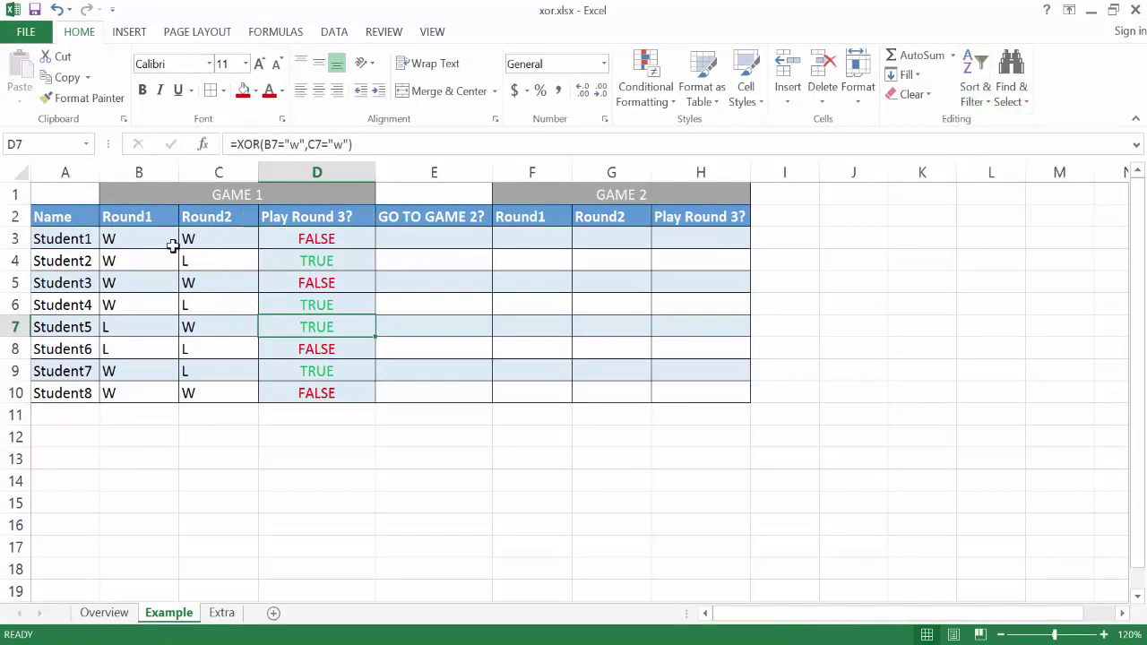
left_click(172, 243)
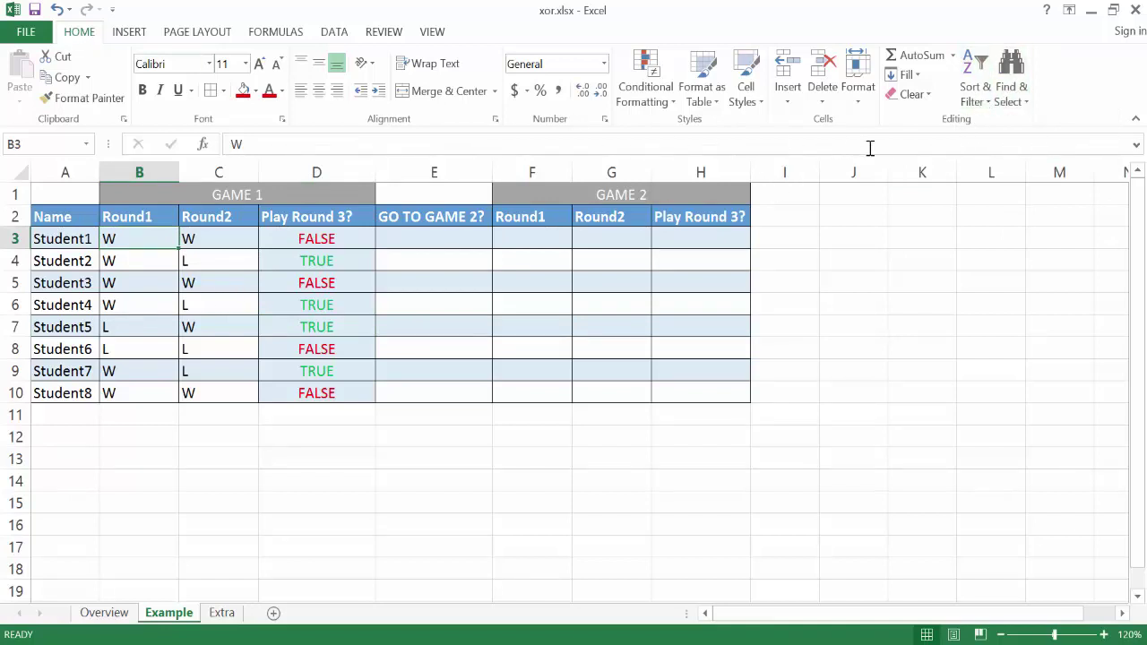
left_click(974, 101)
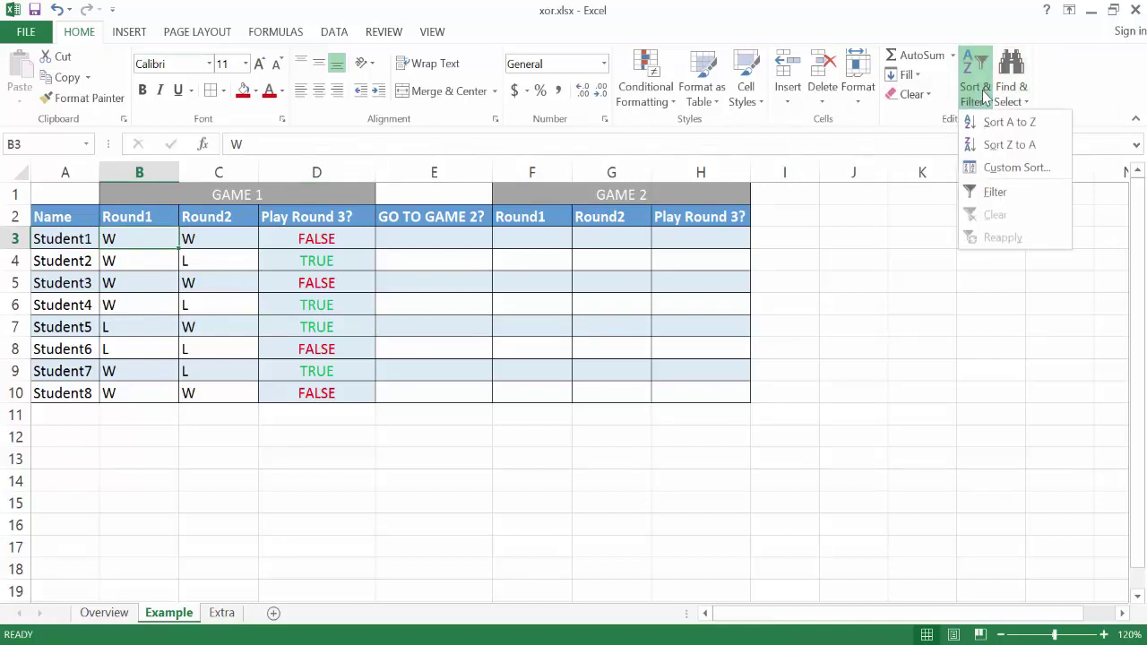
left_click(995, 193)
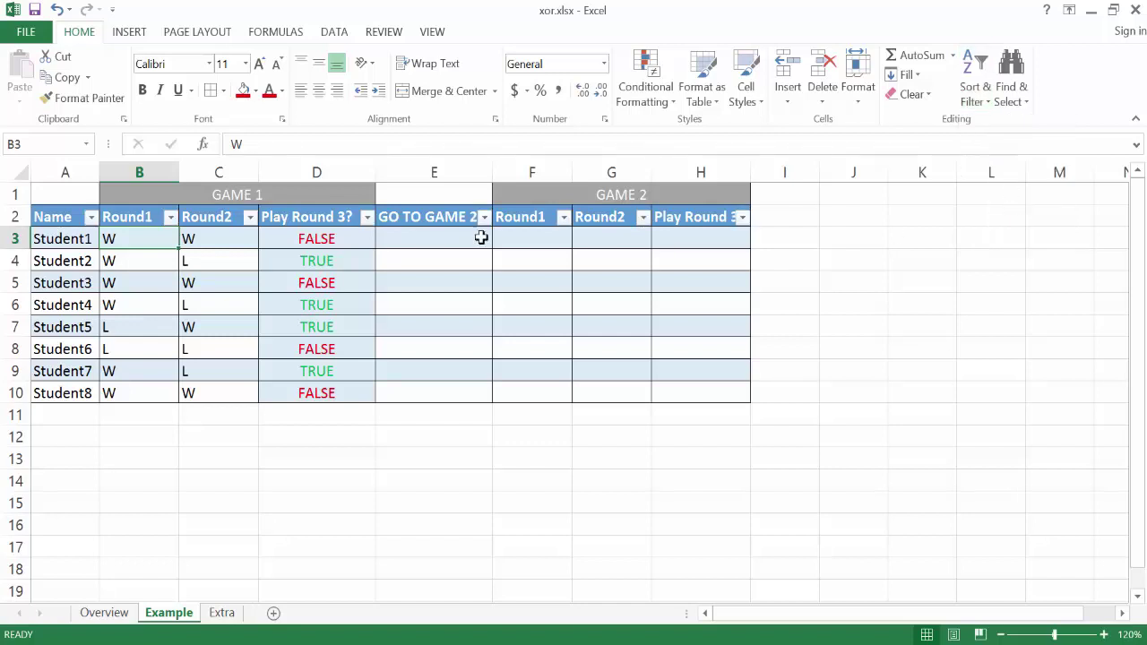
- Filter Play Round 3? to TRUE only, leaving Students 2, 4, 5 and 7 visible
left_click(367, 219)
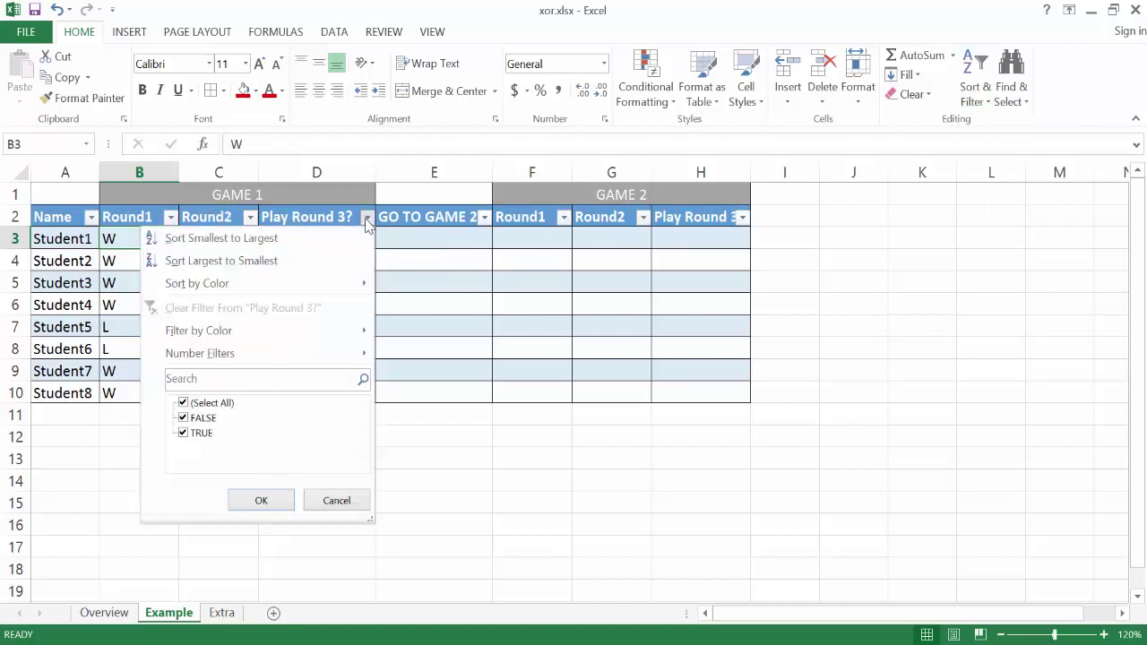
left_click(182, 417)
left_click(262, 500)
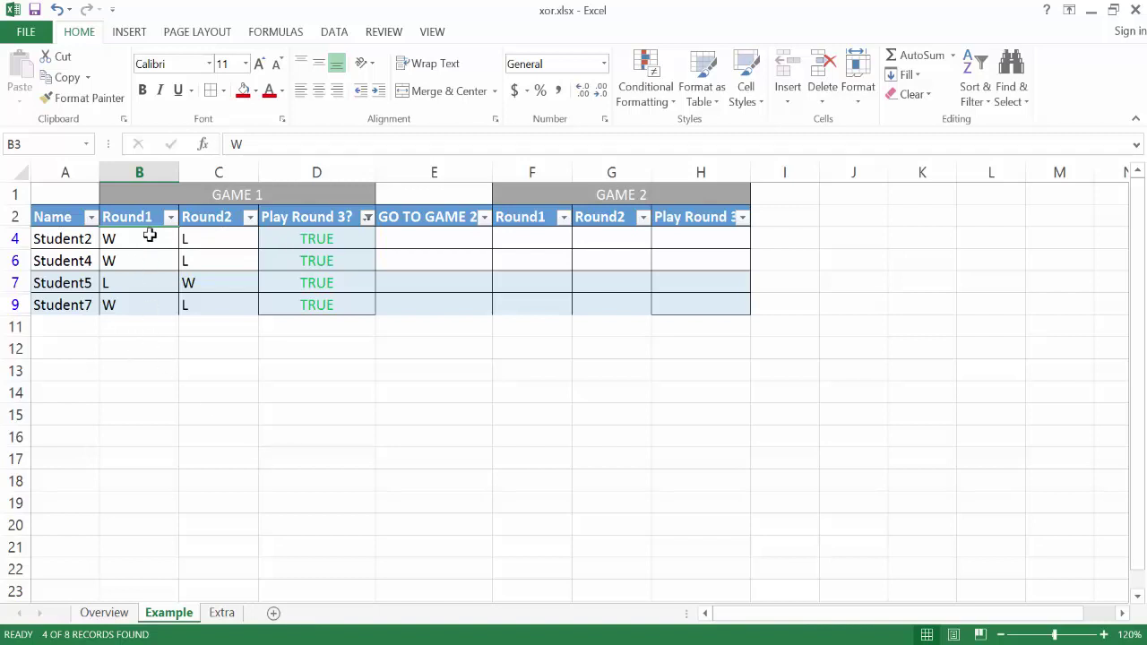
- Switch to the Extra sheet and step through row 2's VALUE entries up to VALUE5
left_click(224, 613)
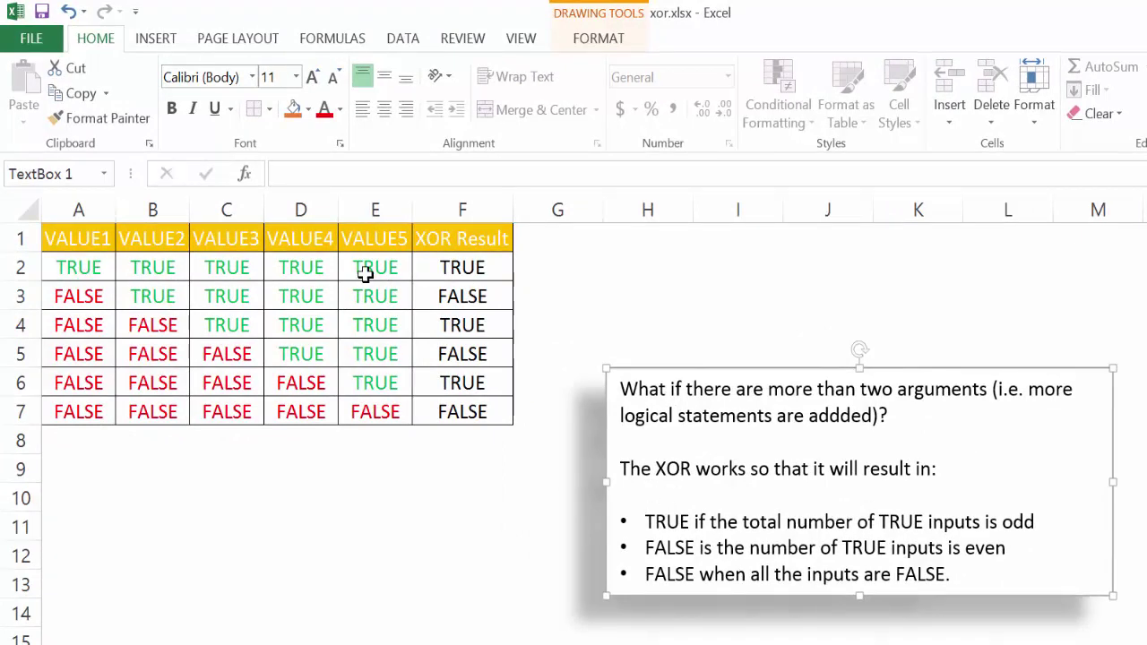
left_click(89, 267)
left_click(139, 267)
left_click(241, 271)
left_click(307, 266)
left_click(371, 266)
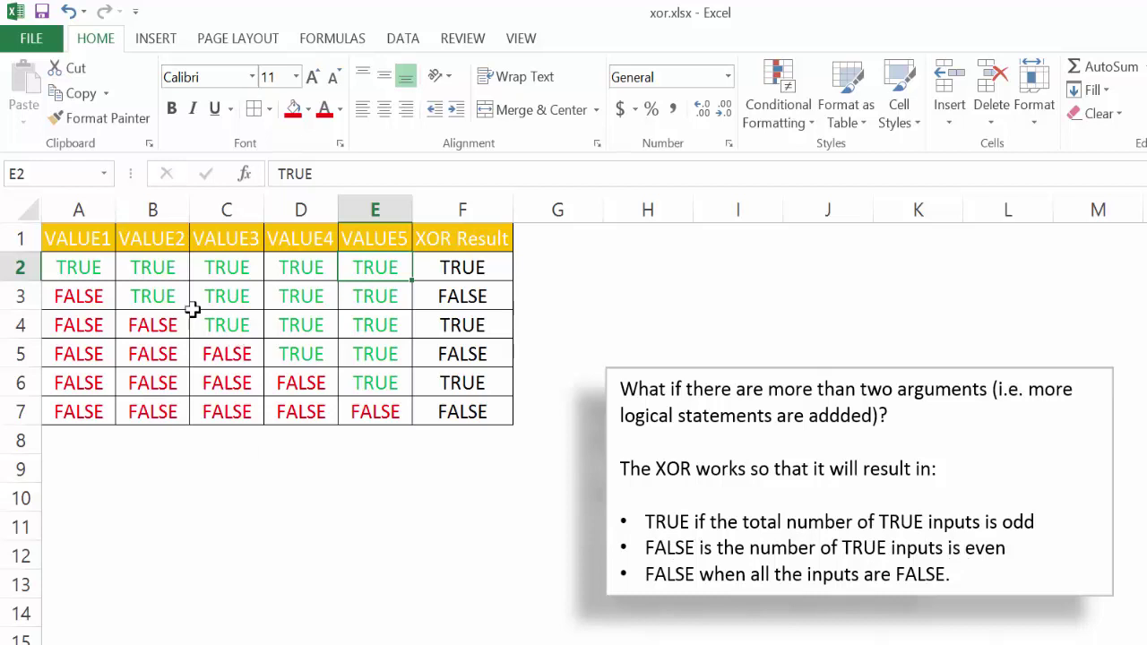
- Step through the VALUE entries in rows 3 and 5, ending on VALUE5
left_click(153, 296)
left_click(230, 295)
left_click(331, 296)
left_click(352, 297)
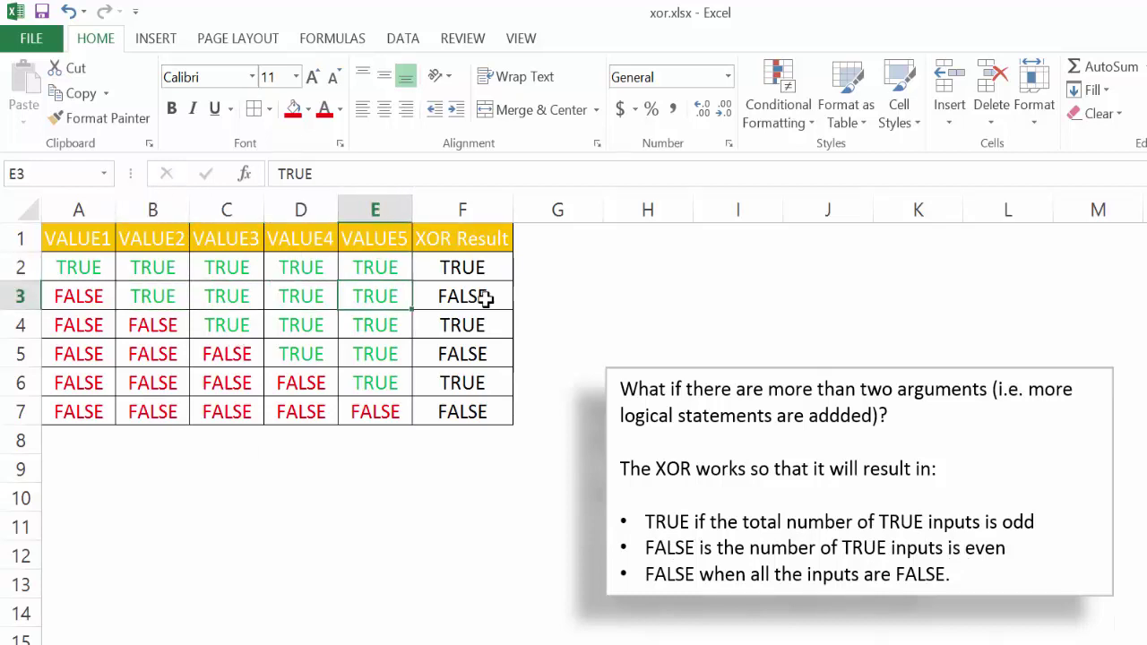
left_click(305, 353)
left_click(365, 350)
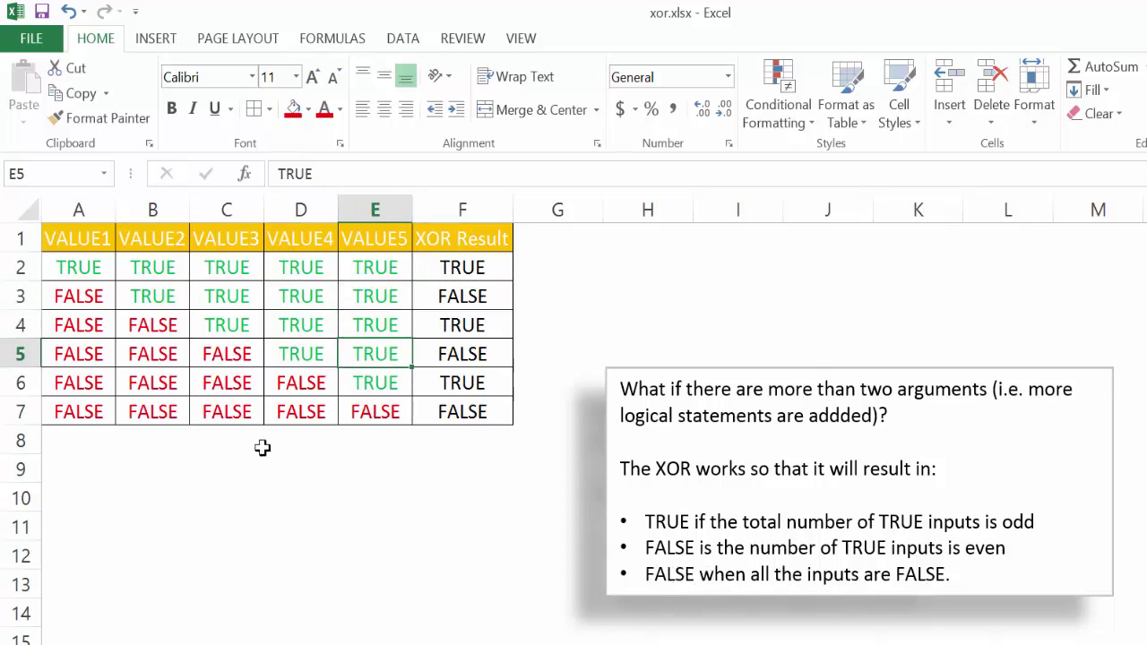
left_click_drag(90, 411, 421, 418)
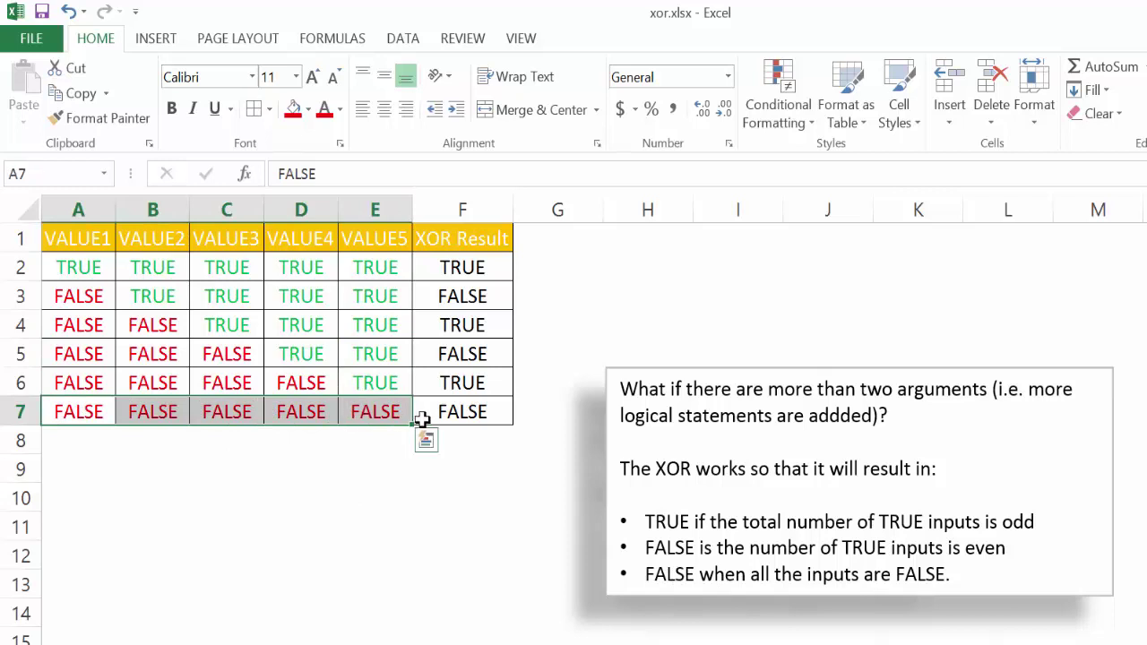
left_click(422, 418)
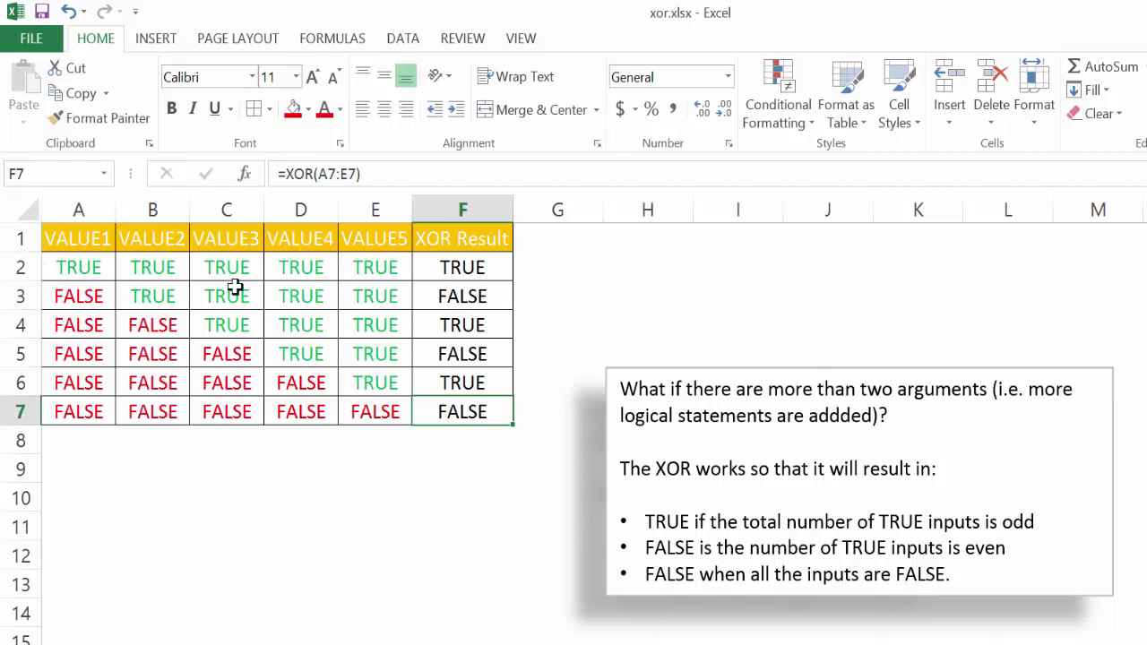
left_click(396, 531)
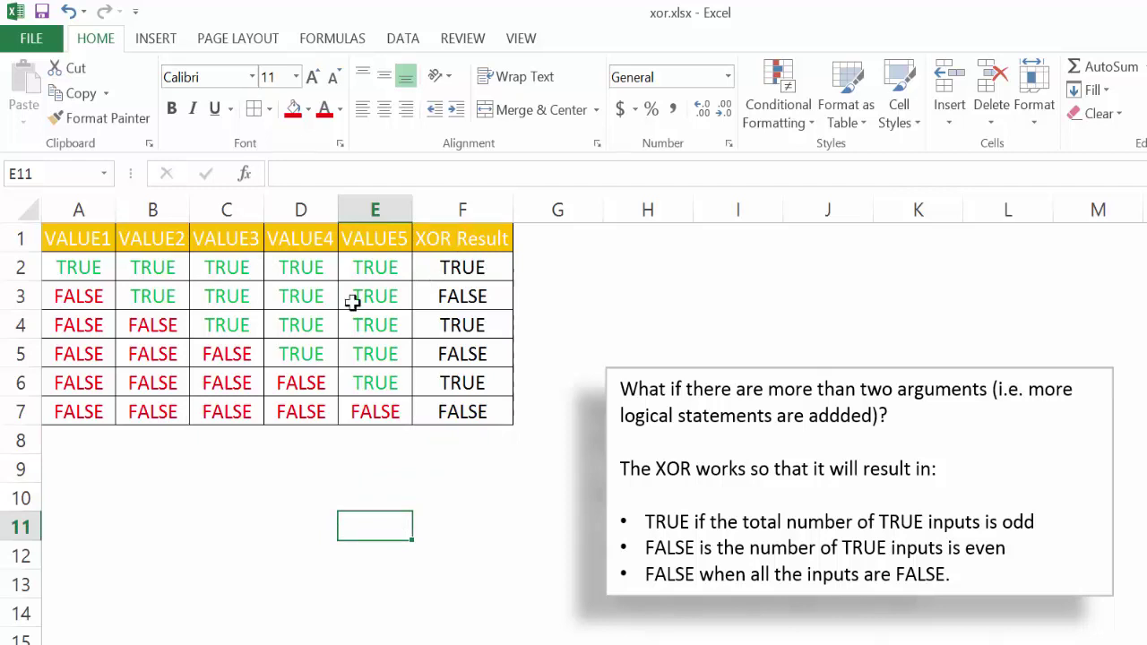
left_click(476, 266)
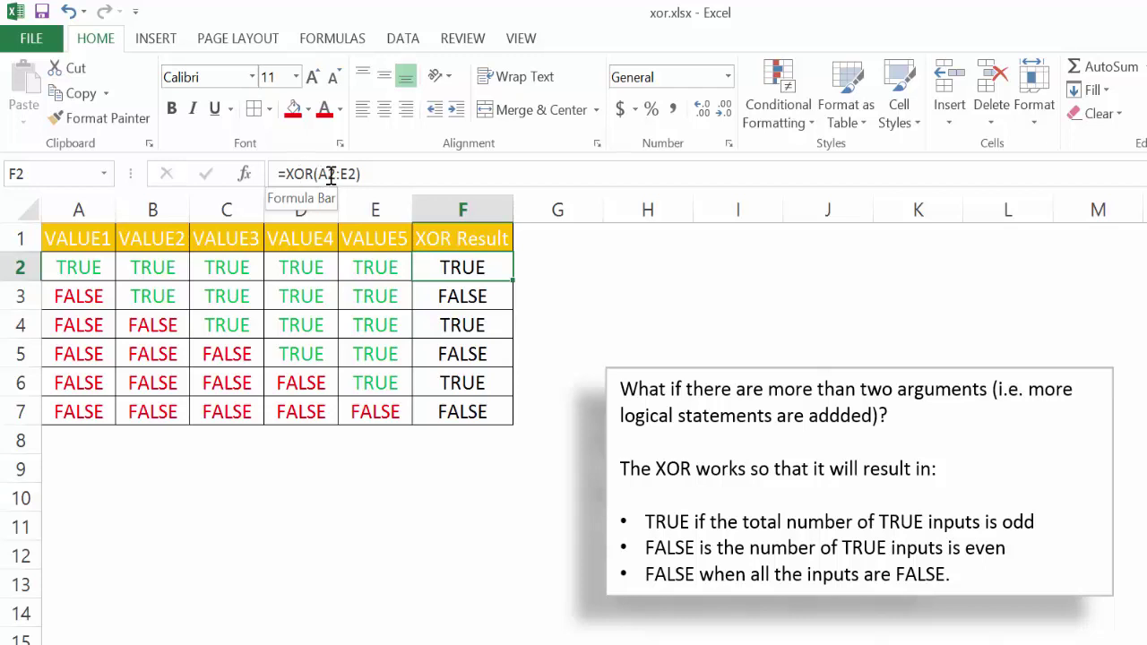
left_click(84, 267)
left_click(161, 270)
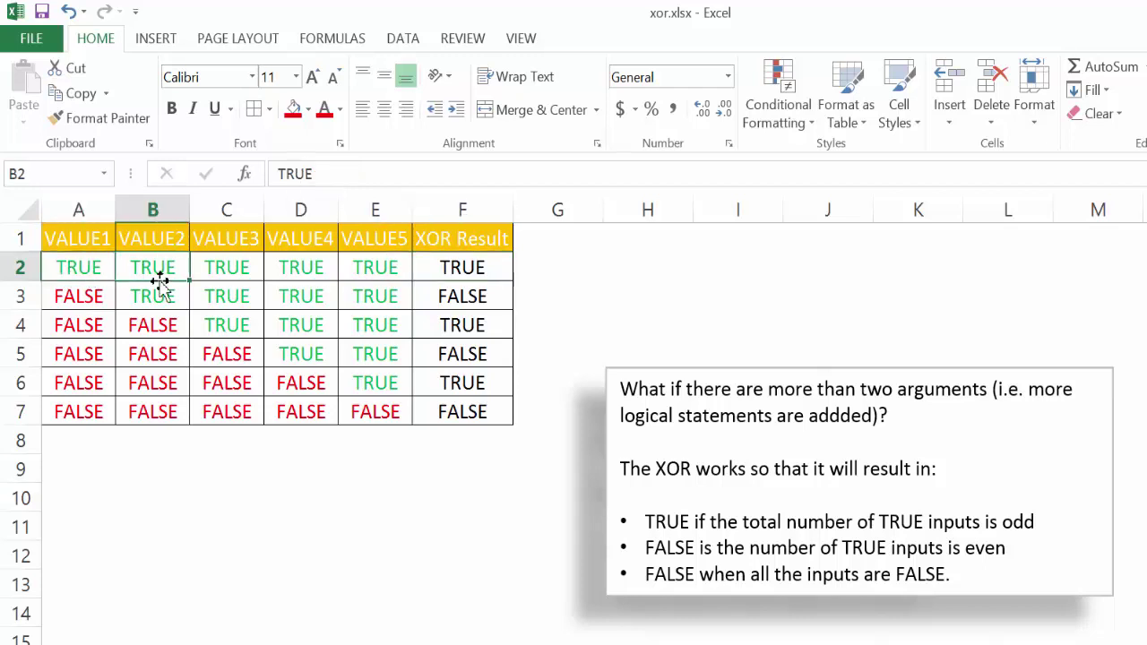
left_click(468, 264)
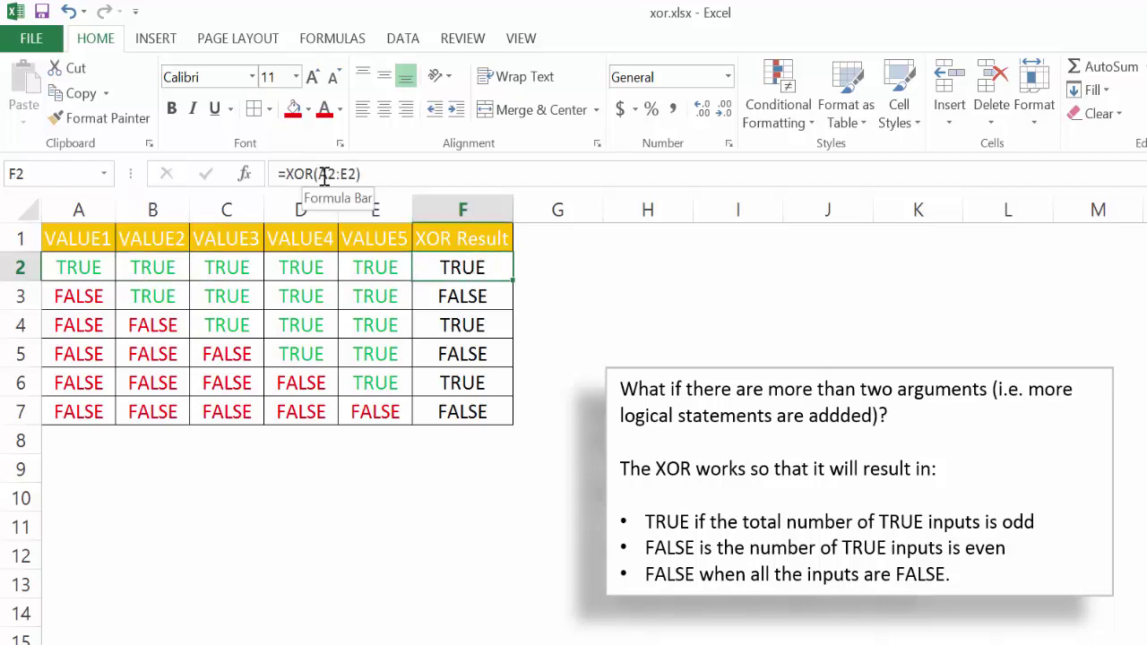